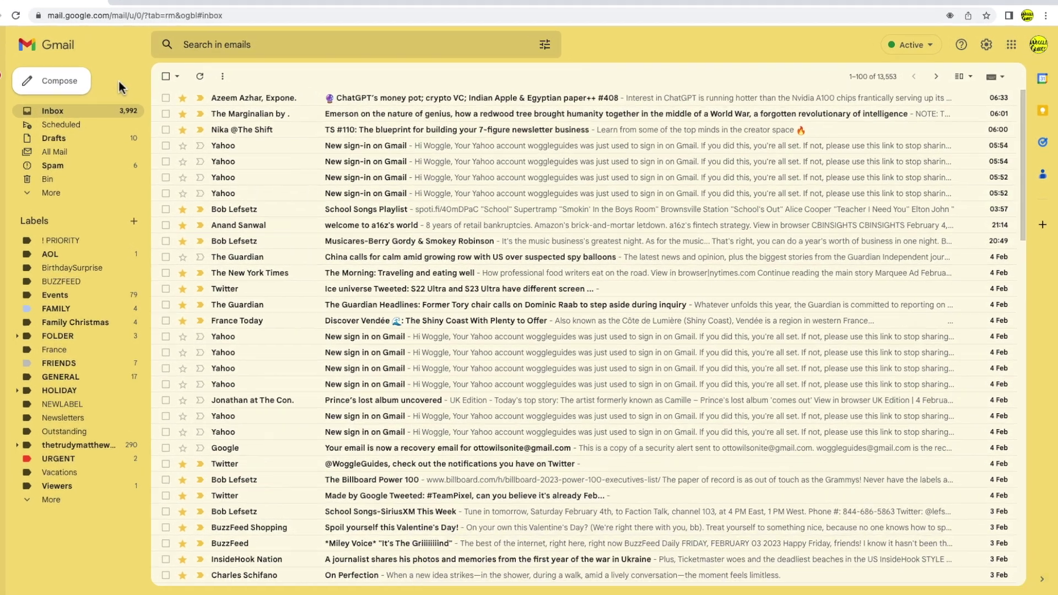
Step: Go from a new message to quick settings and on to Gmail's full Settings page
click(83, 96)
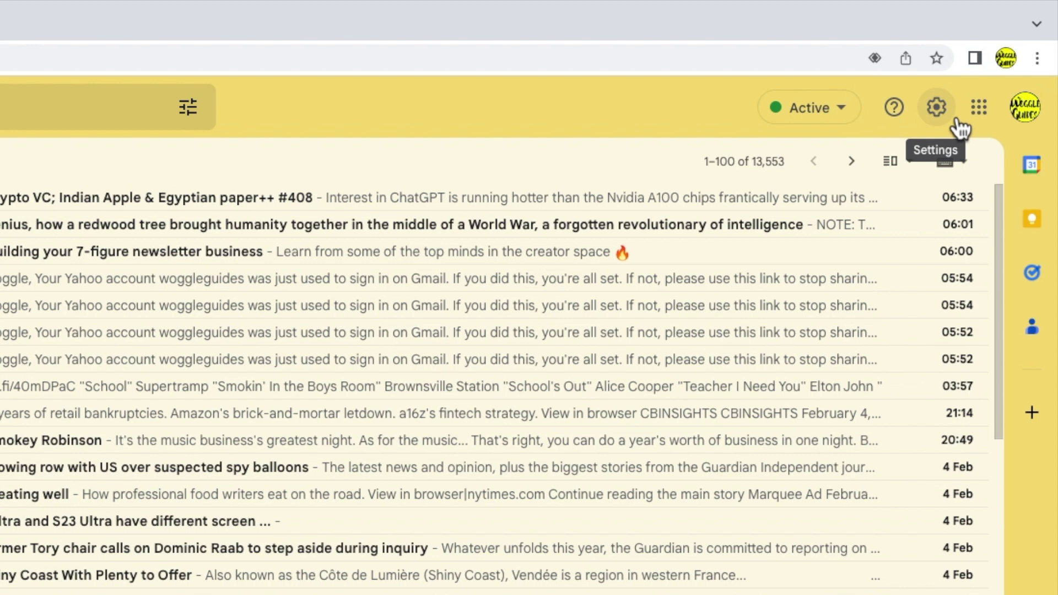
click(936, 108)
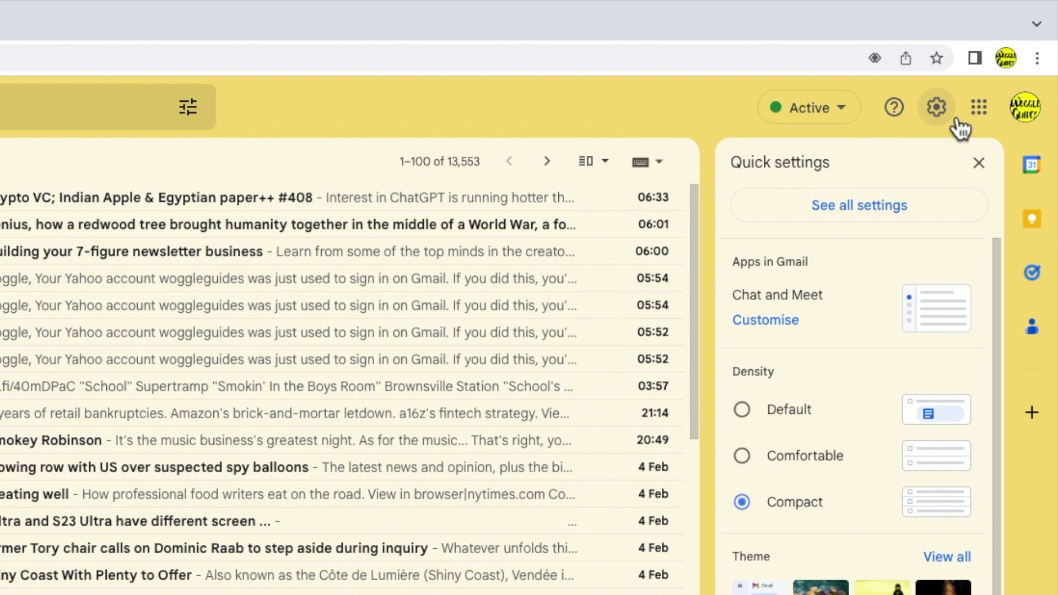
click(955, 215)
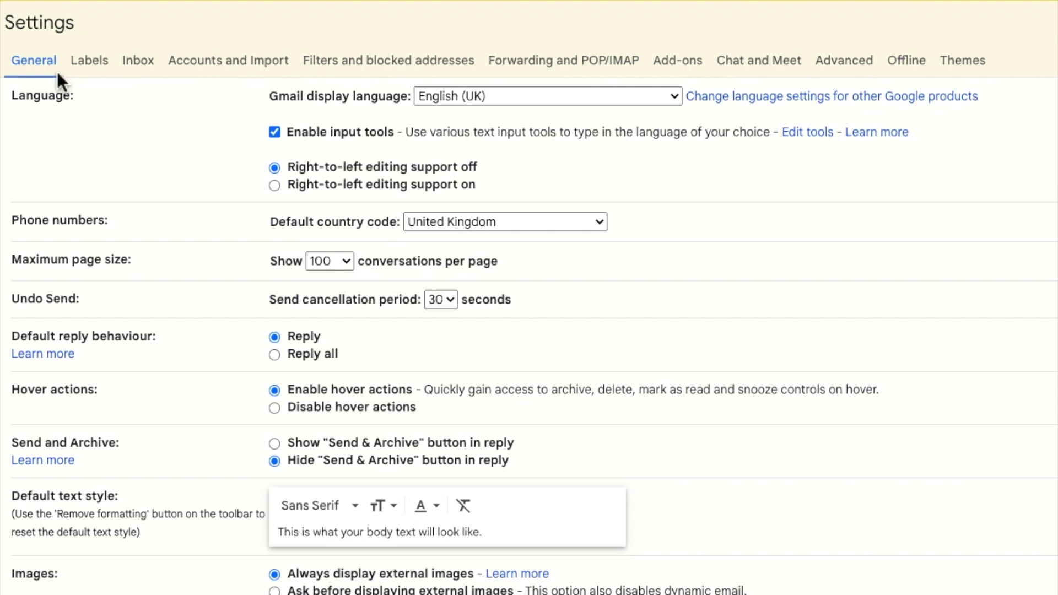
scroll(529, 332, down, 4)
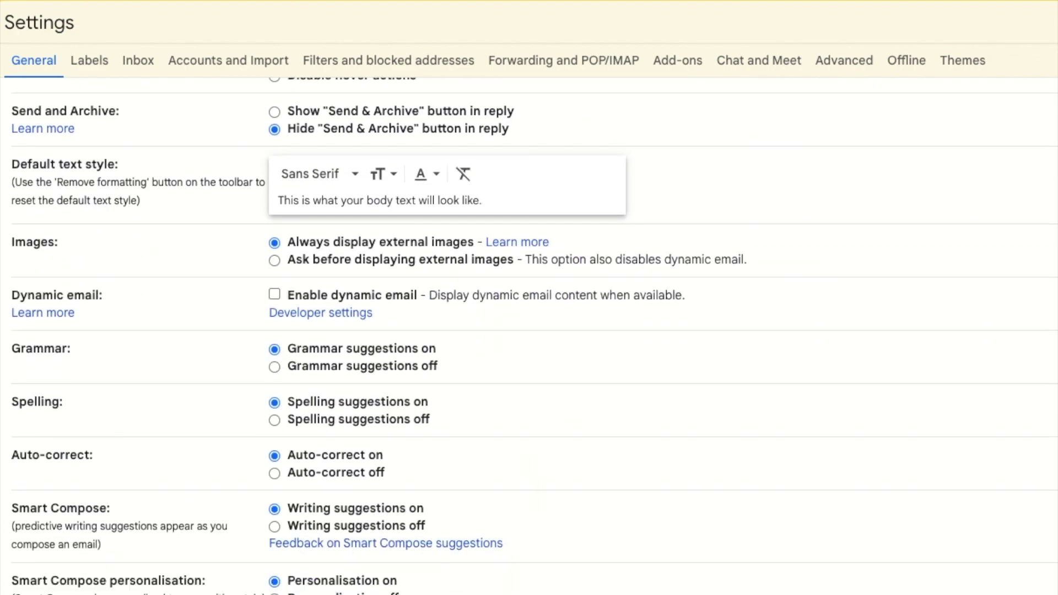
scroll(529, 331, down, 4)
scroll(529, 331, down, 4)
scroll(529, 331, down, 3)
scroll(530, 330, down, 4)
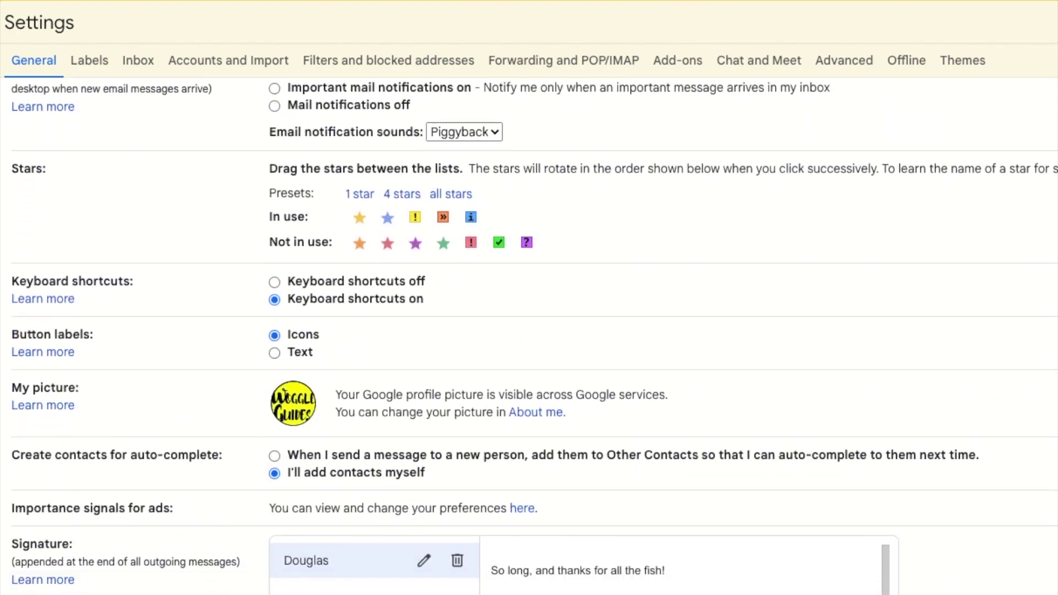
scroll(529, 331, down, 3)
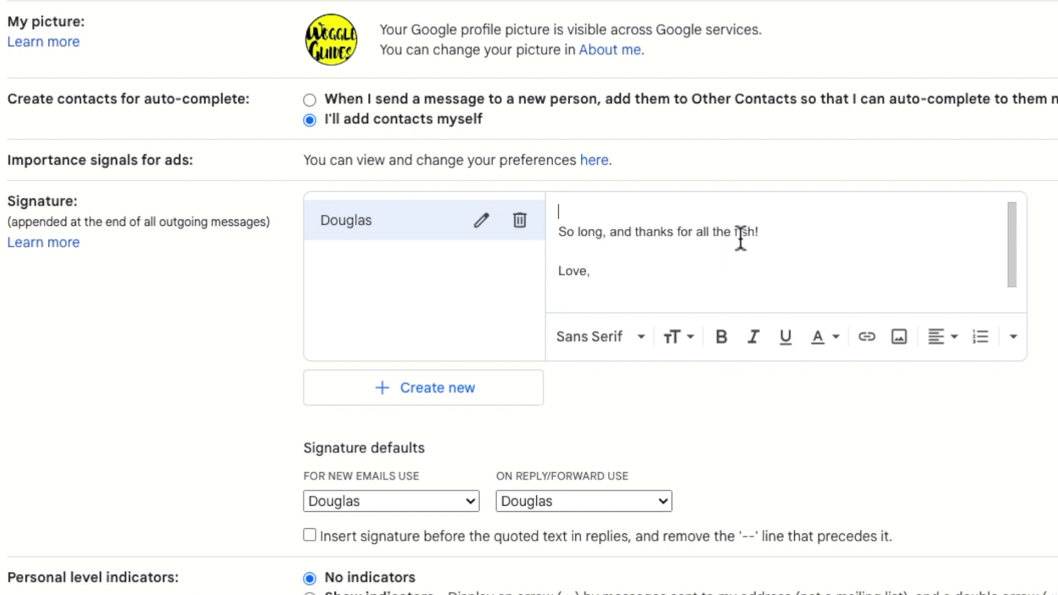
Step: Remove the word 'fish' from the Douglas signature so it can read 'cakes'
drag(737, 232, 751, 235)
key(BackSpace)
text(cakes)
scroll(1057, 355, down, 1)
scroll(529, 330, down, 4)
scroll(530, 331, down, 3)
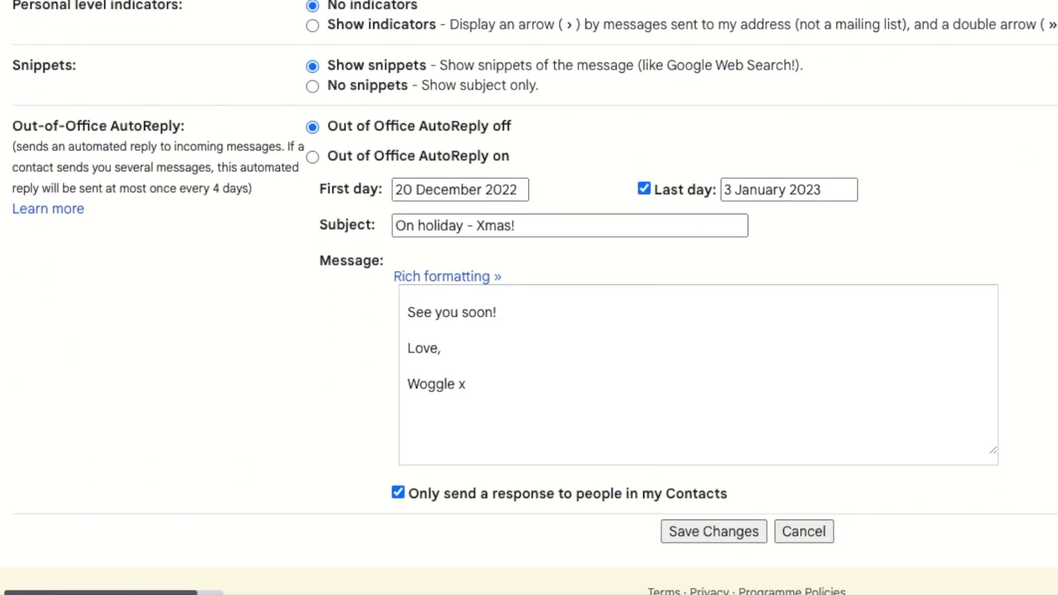
scroll(529, 330, down, 1)
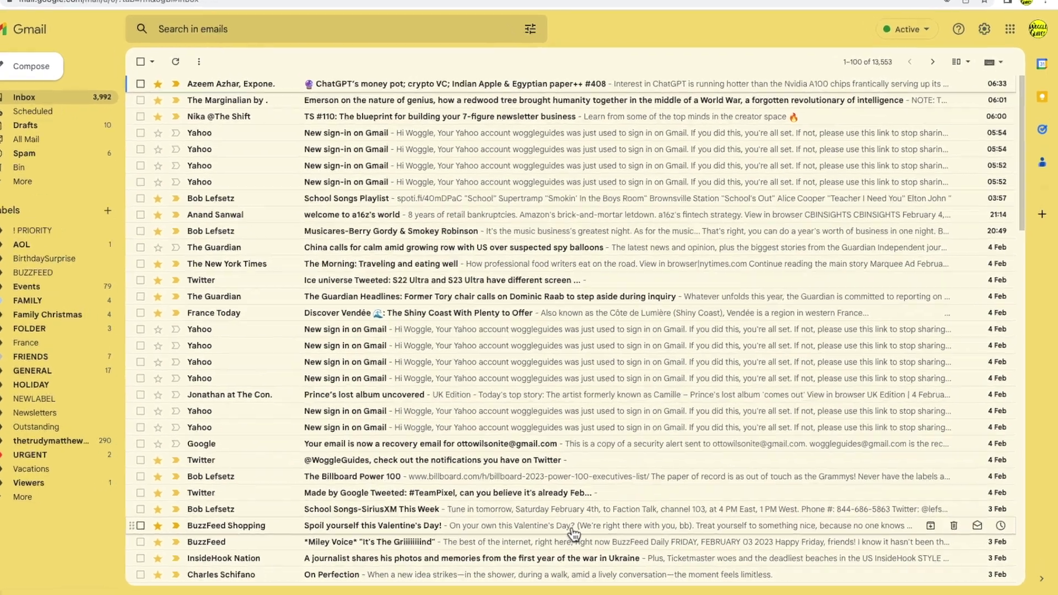
Step: Start a new draft showing the signature now thanks for all the cakes
key(c)
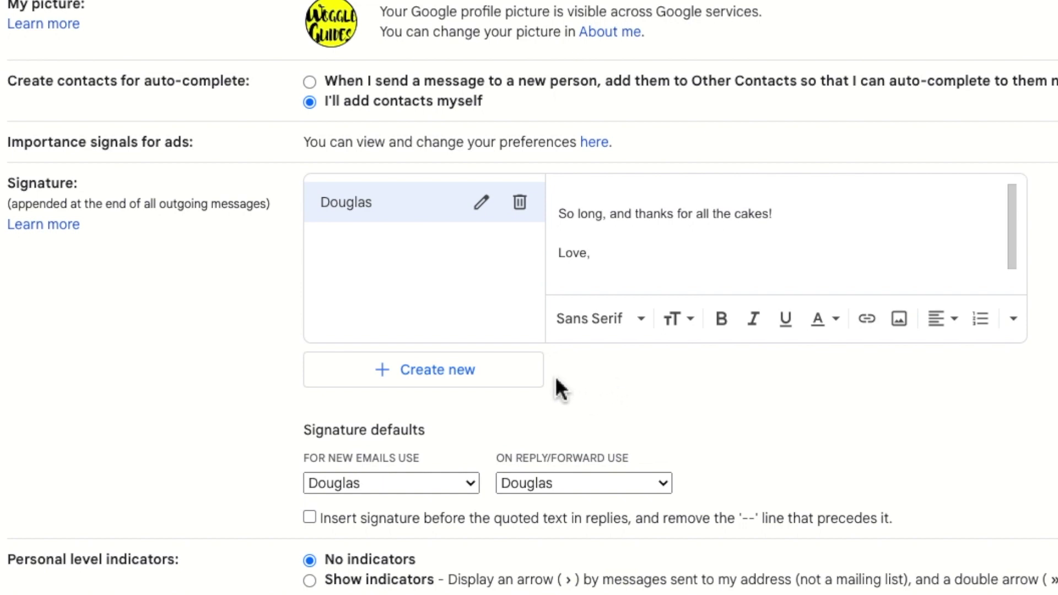
Step: Create a second, empty signature named 'Aristotle' alongside Douglas
click(534, 371)
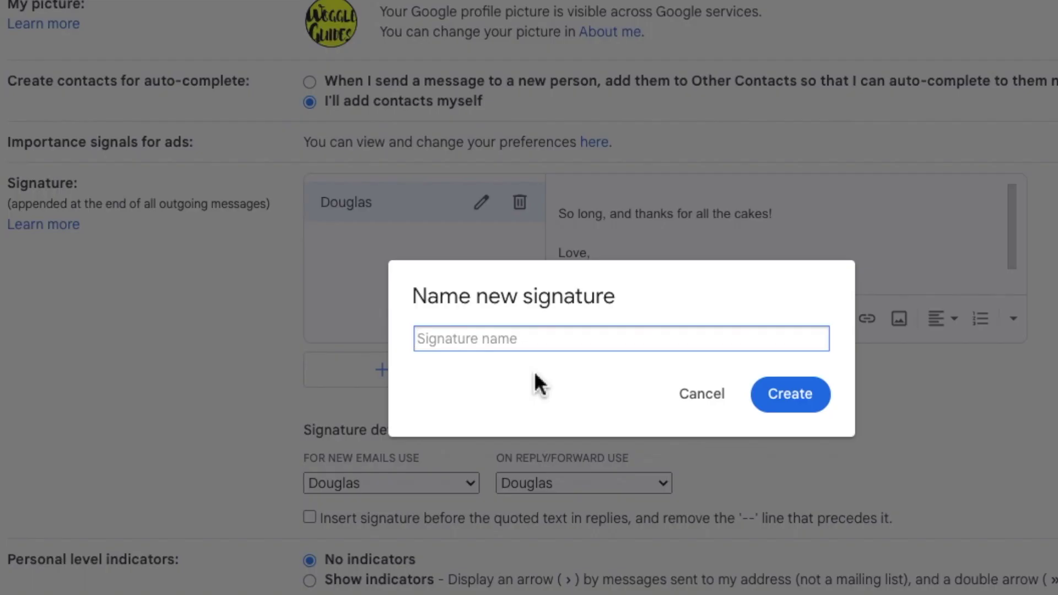
text(Aristotle)
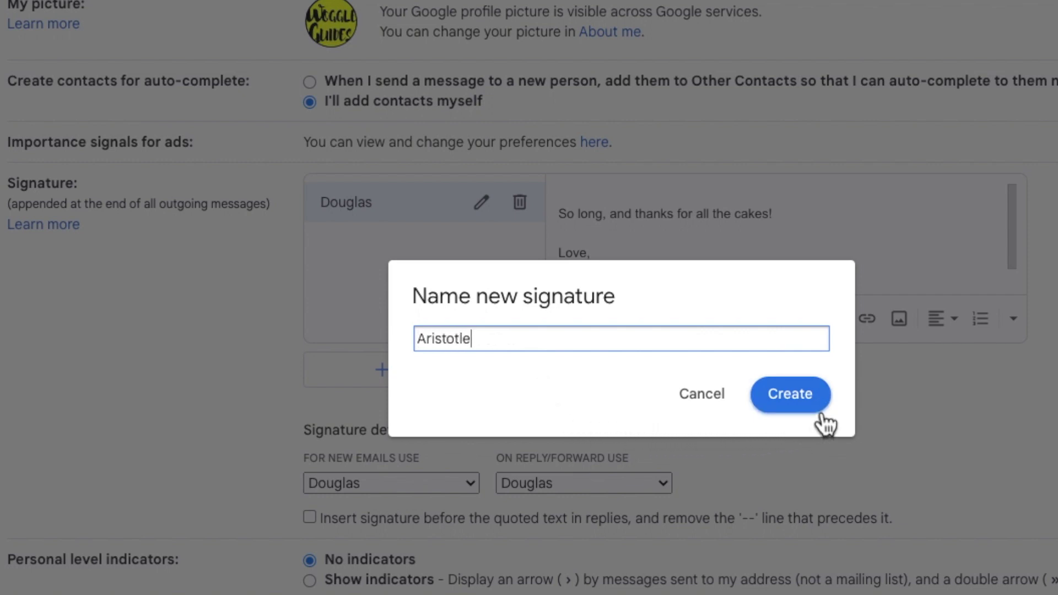
click(790, 394)
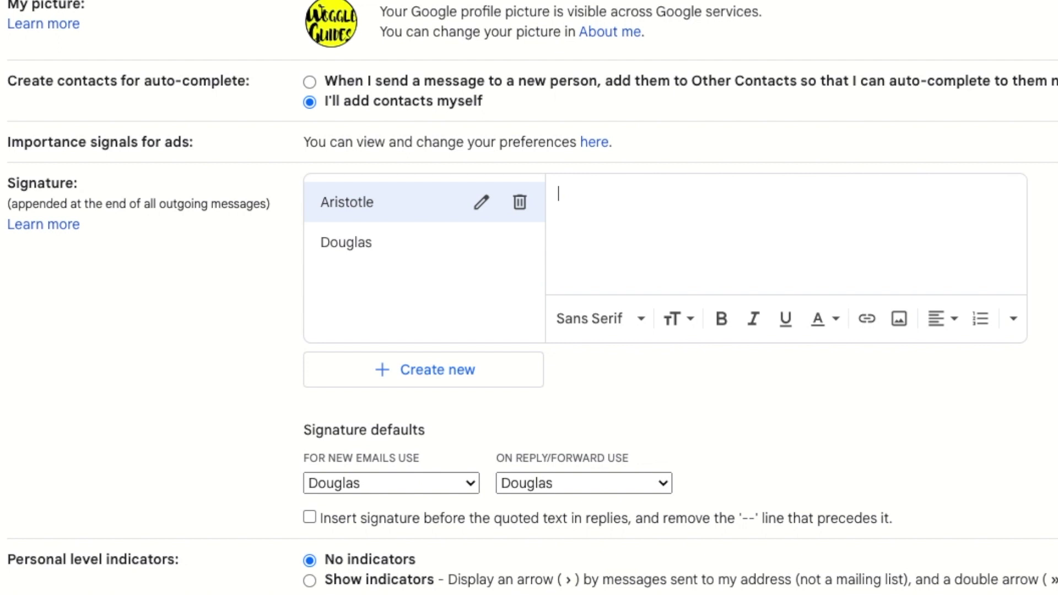
text(We a)
text(re what we repeatedly do)
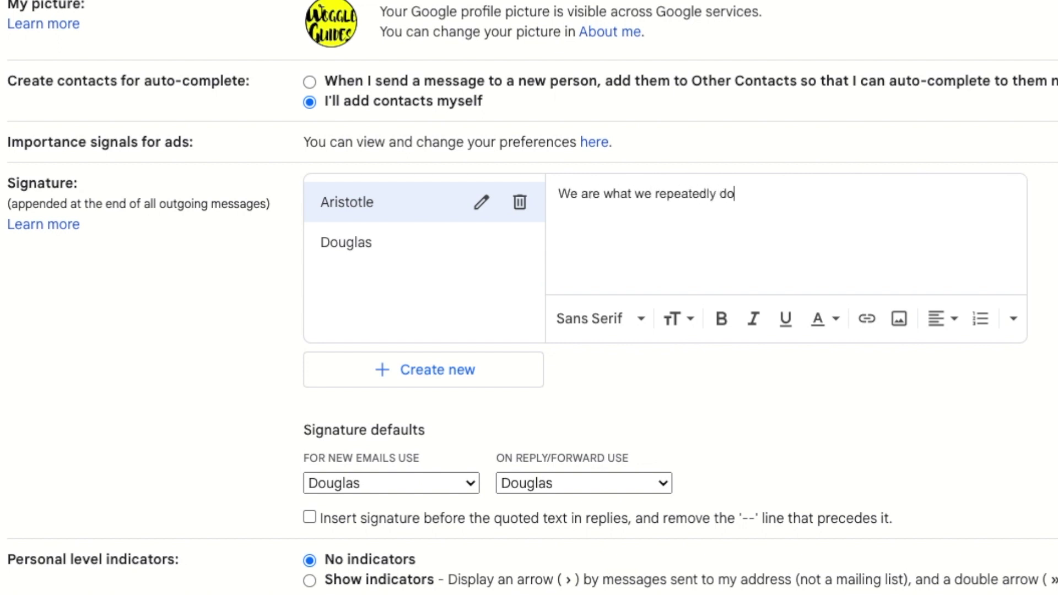
text(. Excellence then )
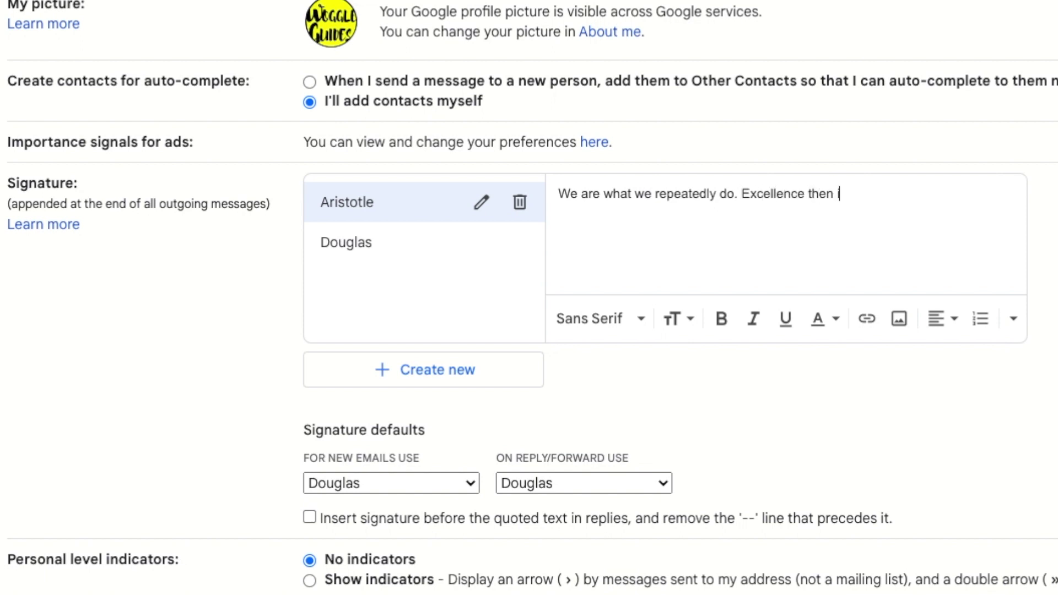
text(is not an act but a habit.)
Step: Enter the excellence-is-a-habit quote with a 'Woggle' sign-off in the Aristotle signature
key(Return)
key(Return)
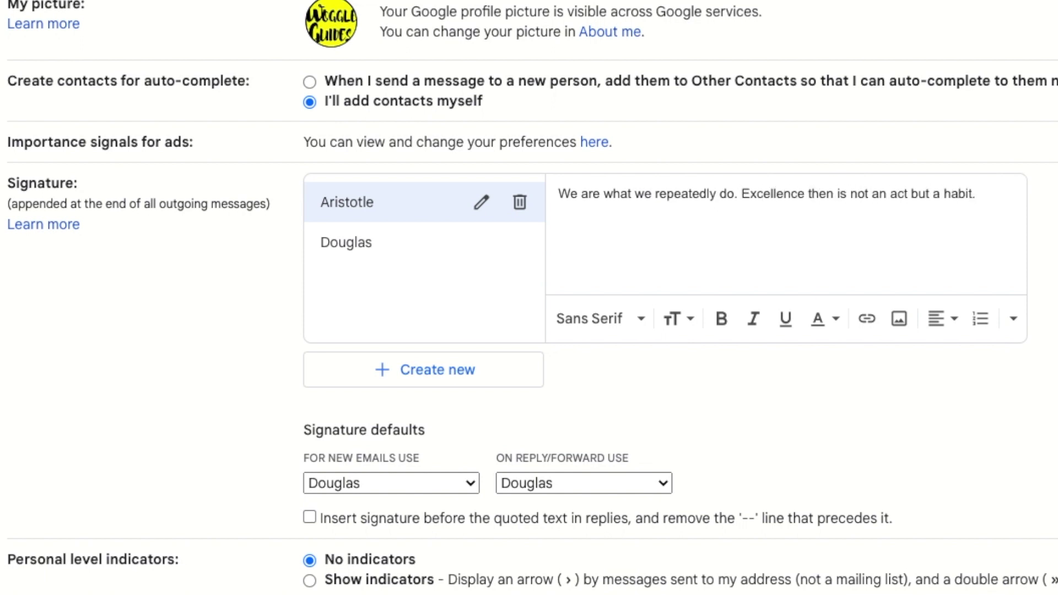
text(Love,)
key(Return)
key(Return)
text(Woggle)
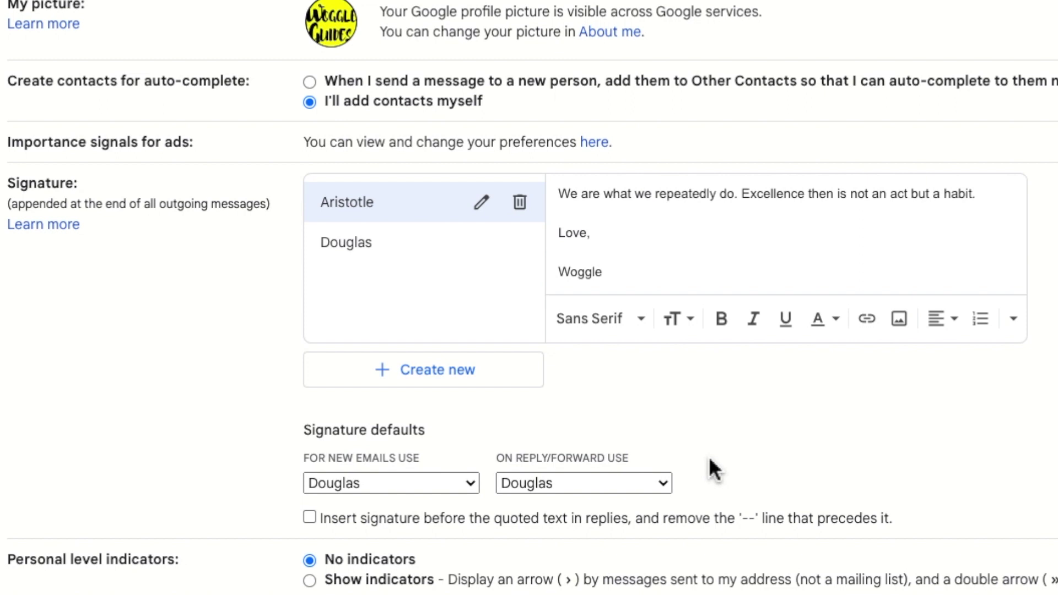
key(Tab)
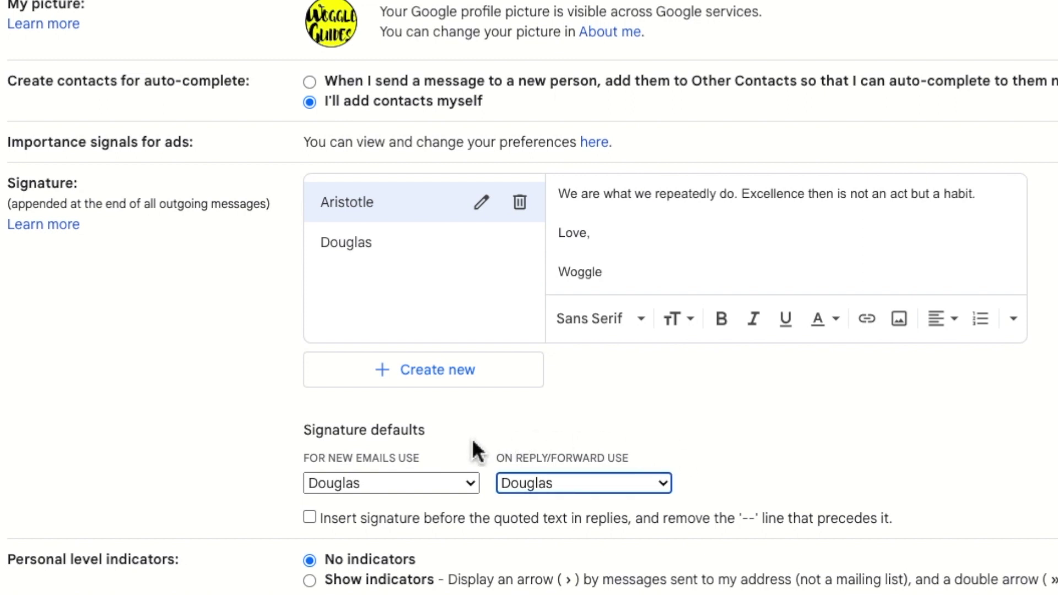
Step: Make Aristotle the signature for new emails and save the changes
click(469, 478)
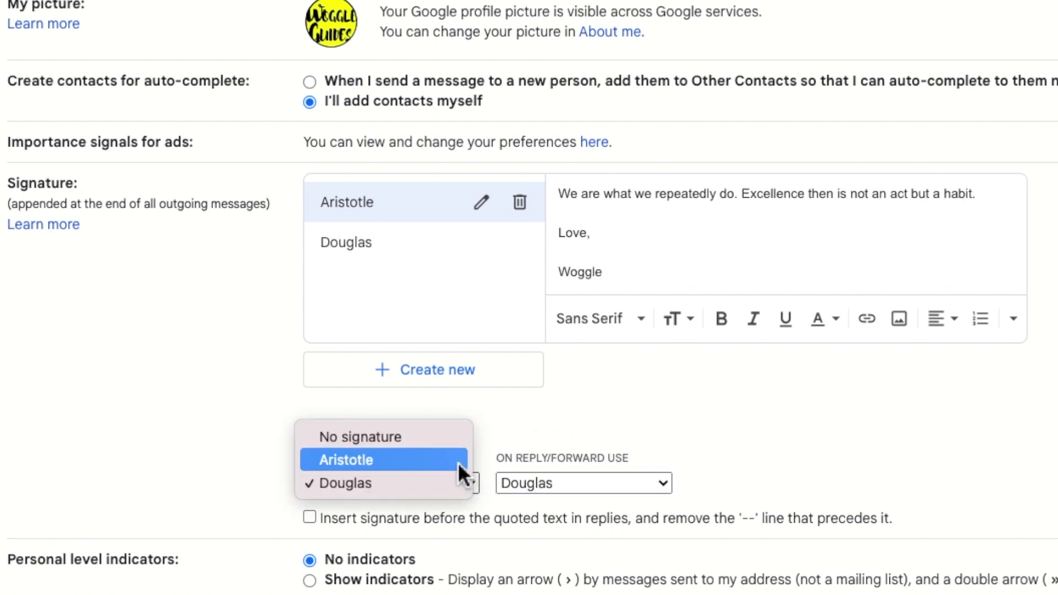
click(458, 461)
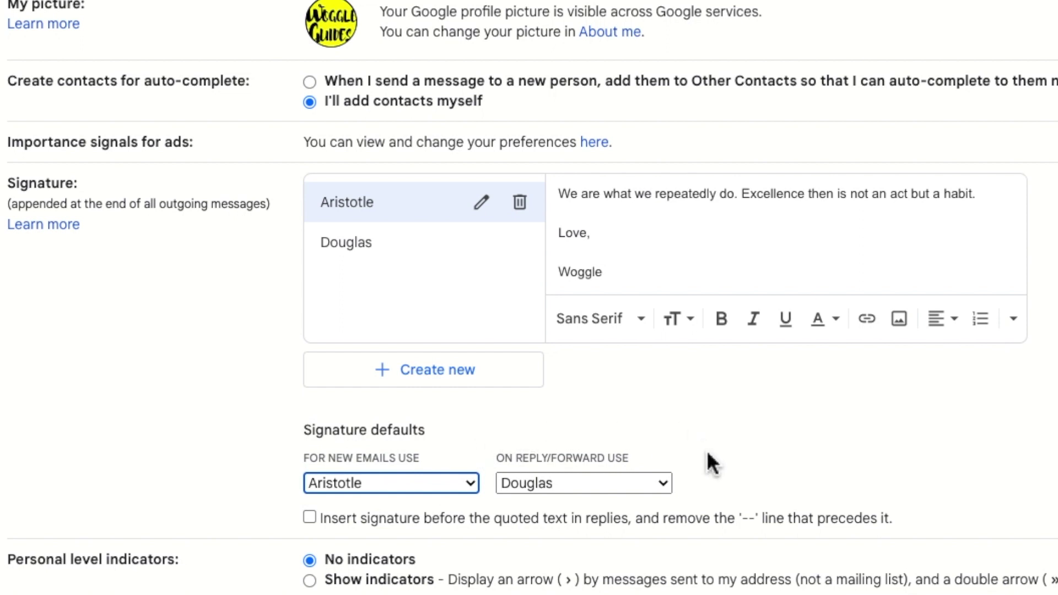
scroll(707, 463, down, 4)
scroll(707, 463, down, 3)
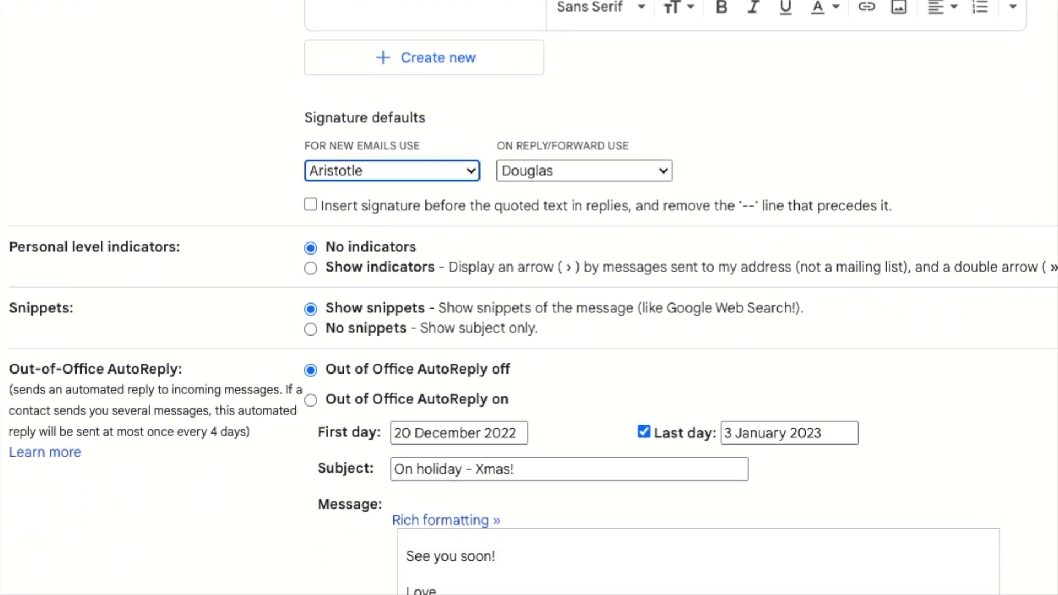
scroll(943, 507, down, 1)
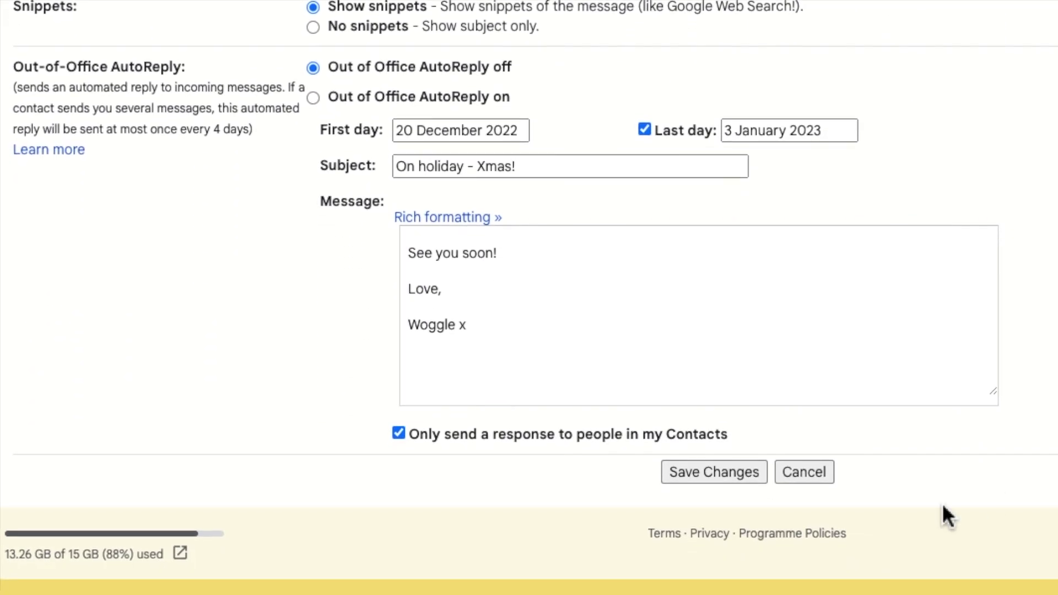
click(758, 478)
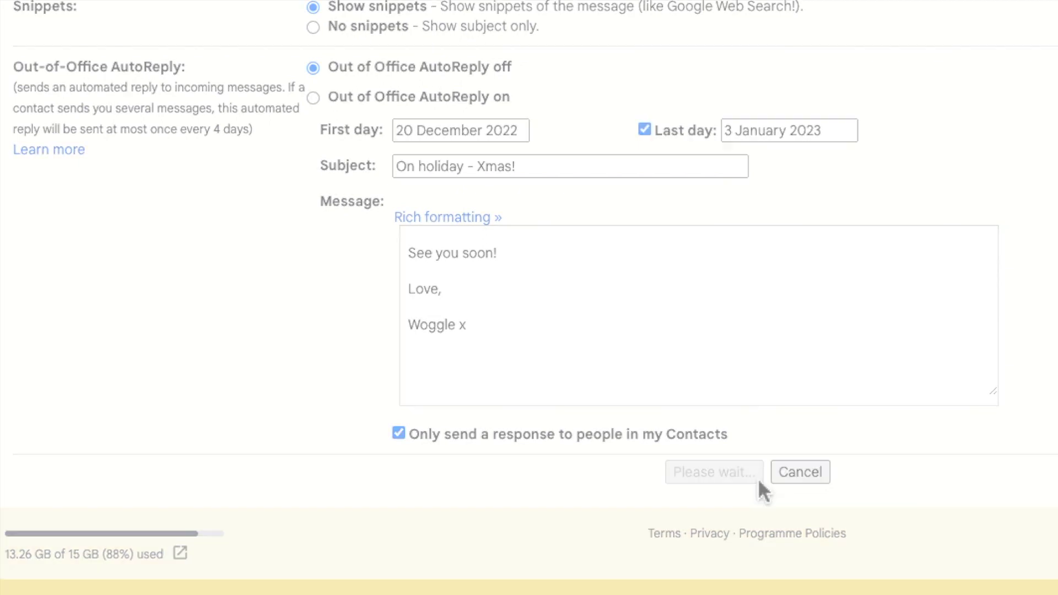
Step: Start a fresh draft that carries the Aristotle quote signed Woggle
key(c)
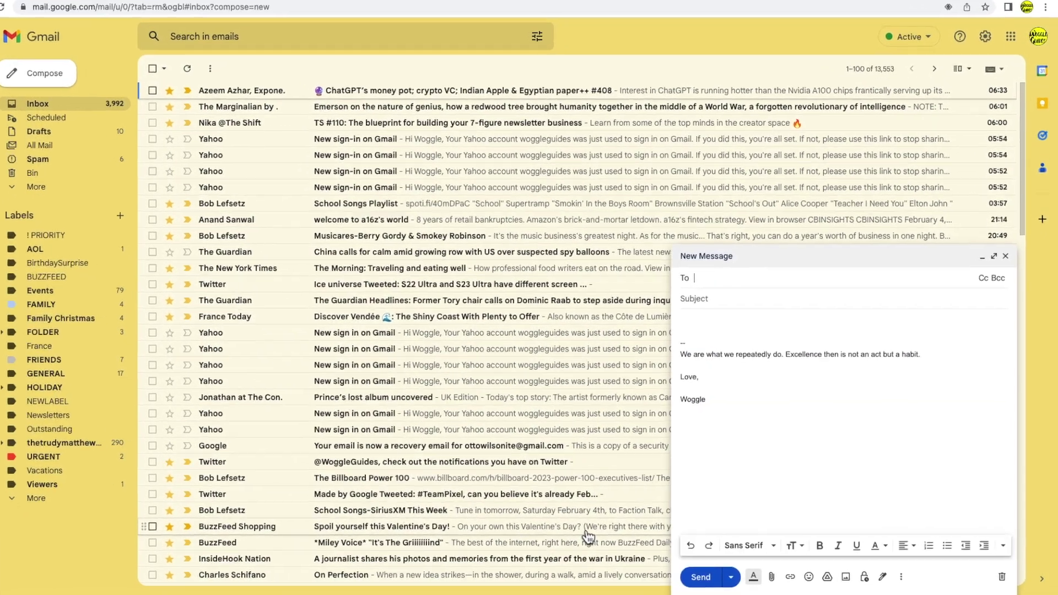